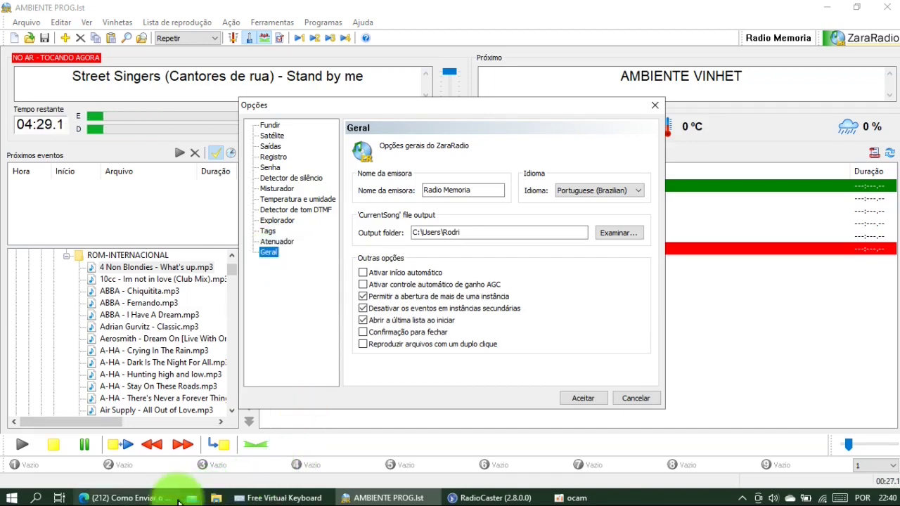
# Step: Copy the 'CurrentSong' output folder path from the general options and accept the options
pyautogui.moveTo(156, 499)
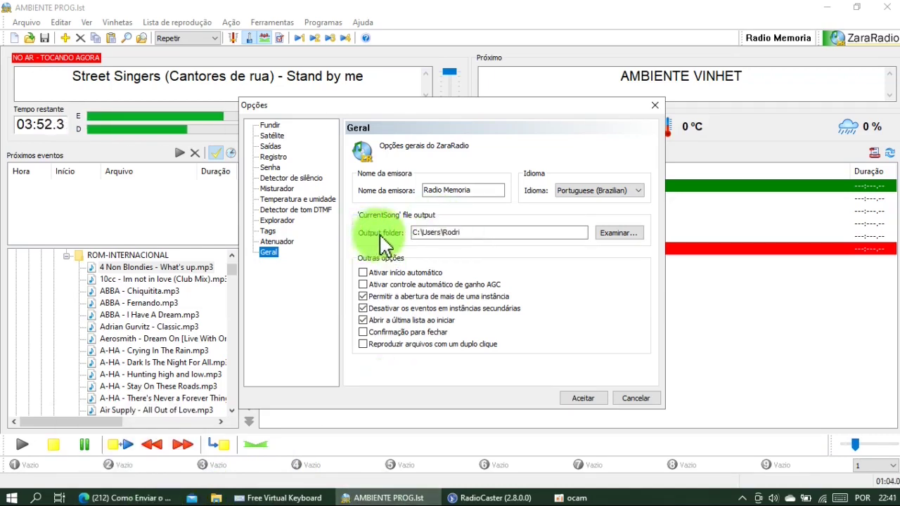
pyautogui.moveTo(441, 233); pyautogui.dragTo(474, 235)
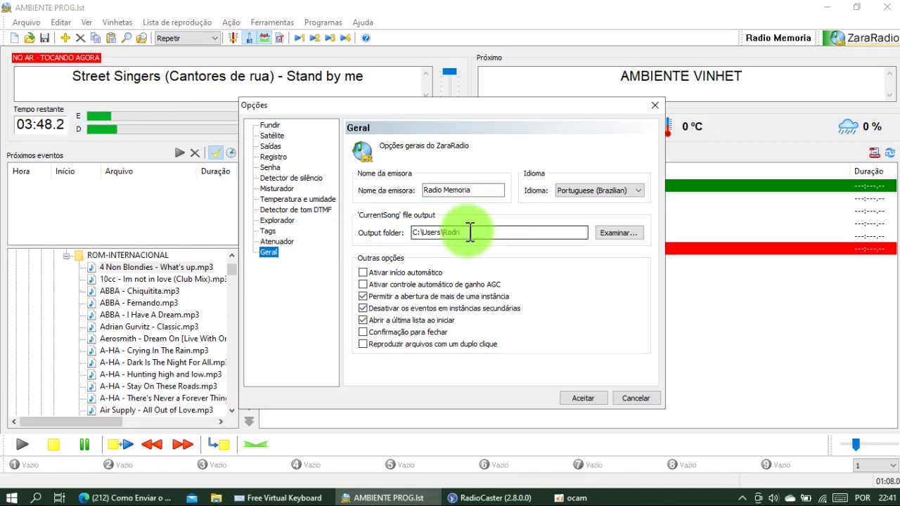
pyautogui.moveTo(470, 233); pyautogui.dragTo(414, 233)
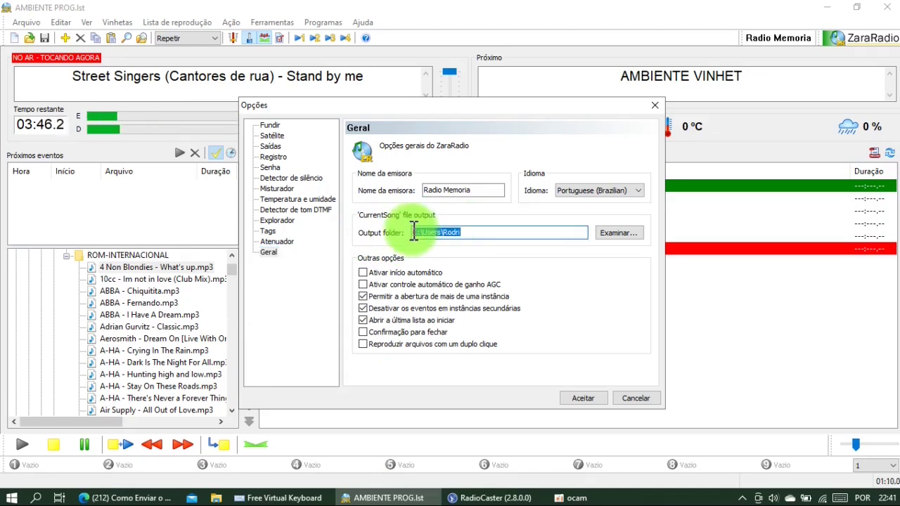
pyautogui.rightClick(433, 231)
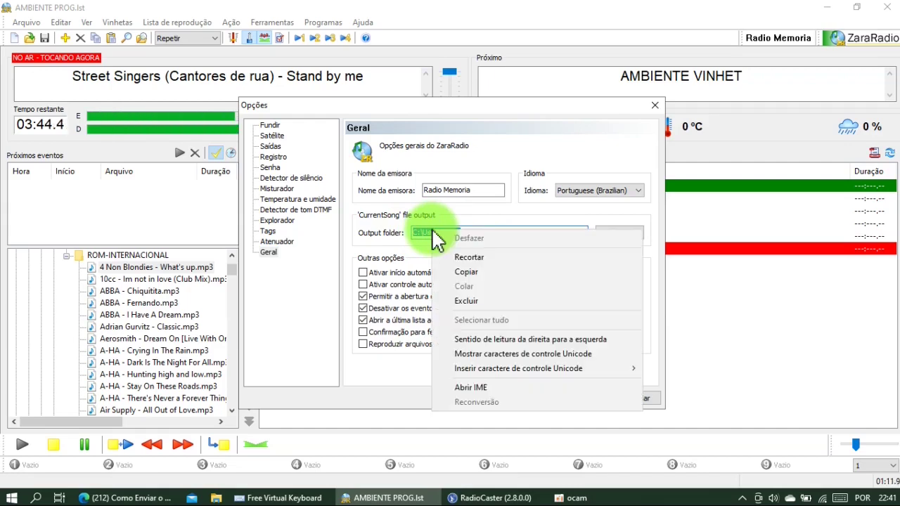
pyautogui.click(468, 271)
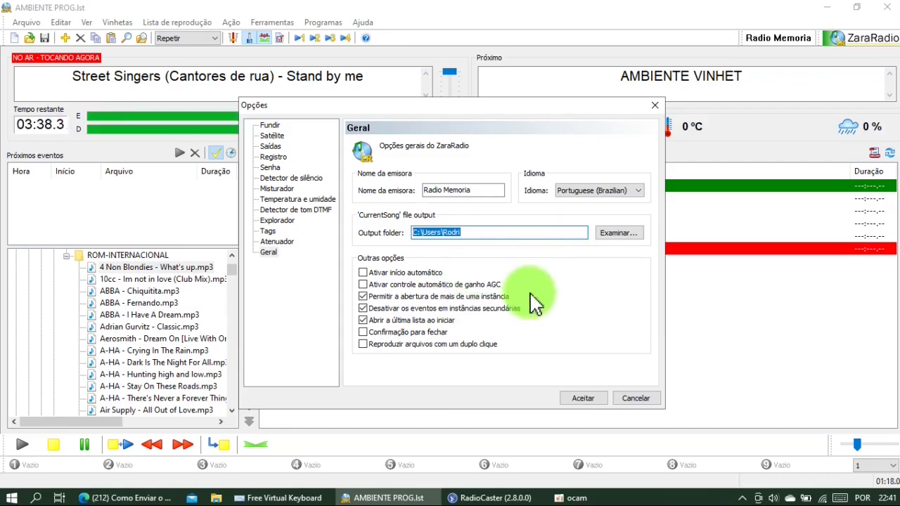
pyautogui.click(576, 392)
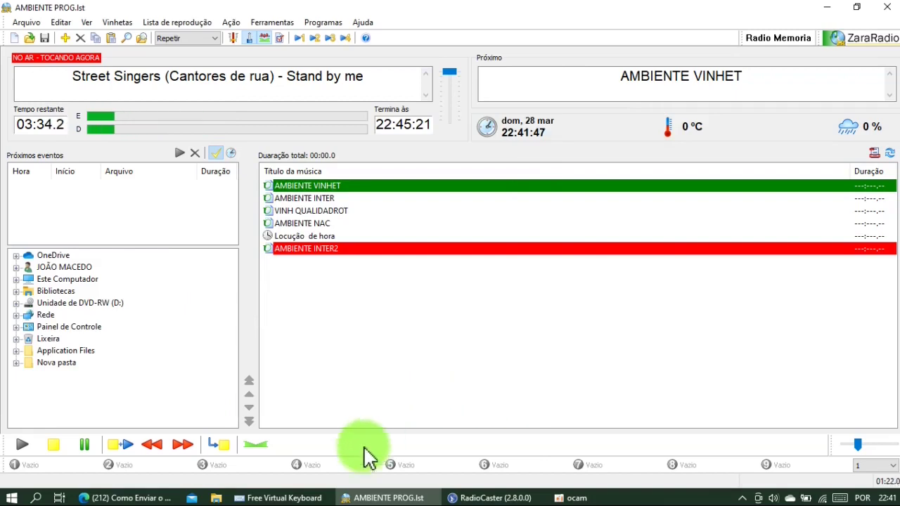
# Step: Browse to the copied folder path in File Explorer and select CurrentSong.txt
pyautogui.click(216, 498)
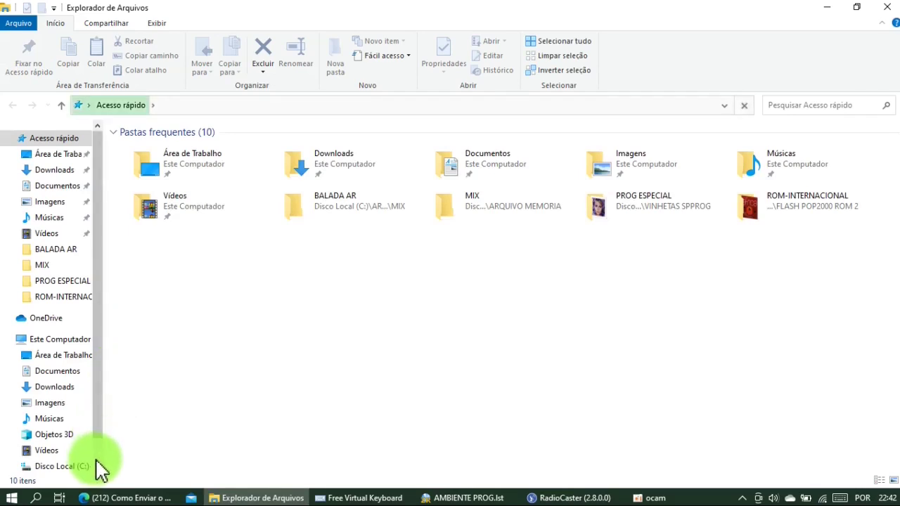
pyautogui.click(72, 344)
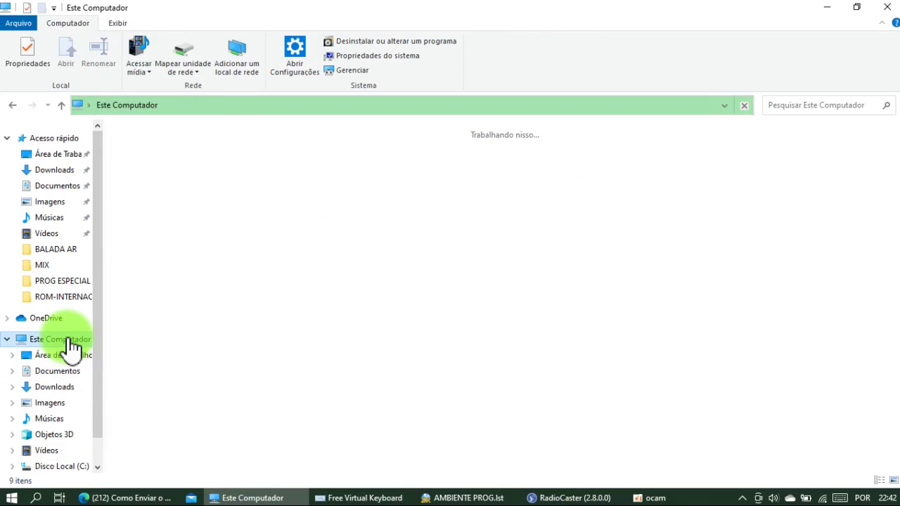
pyautogui.click(200, 105)
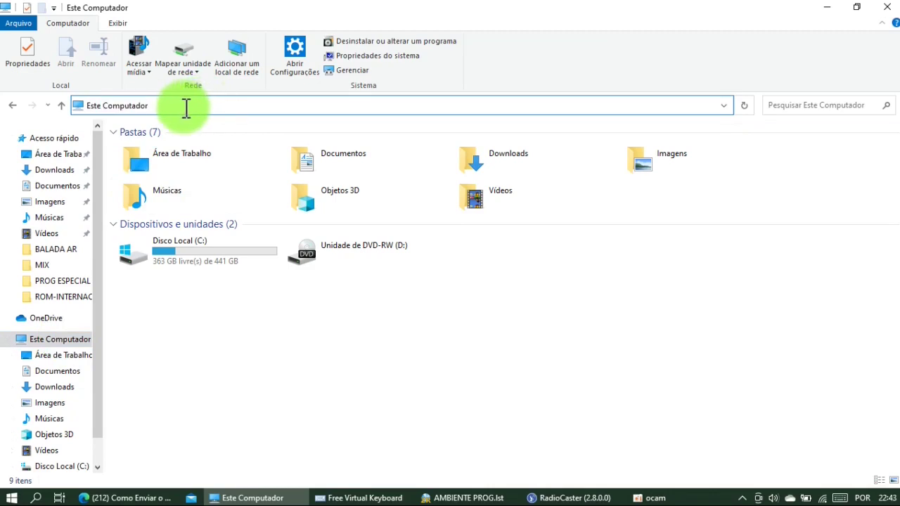
pyautogui.moveTo(173, 107); pyautogui.dragTo(52, 90)
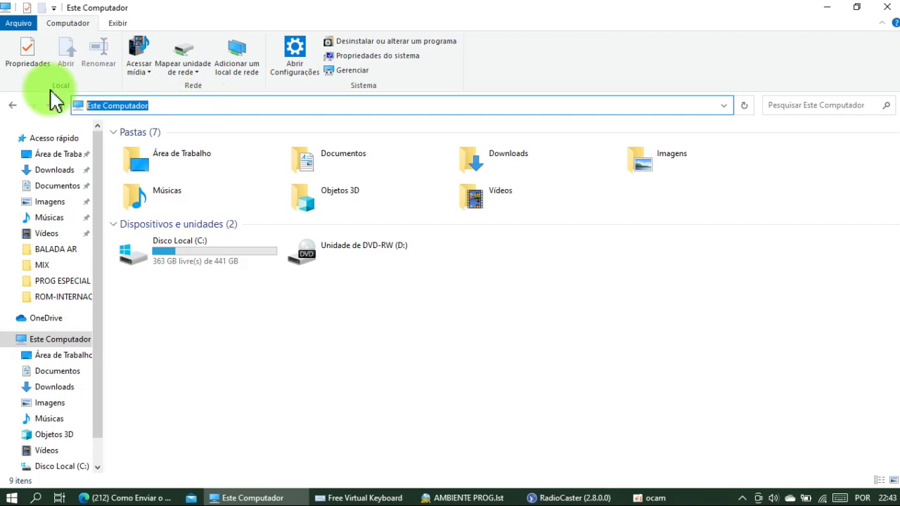
pyautogui.rightClick(153, 107)
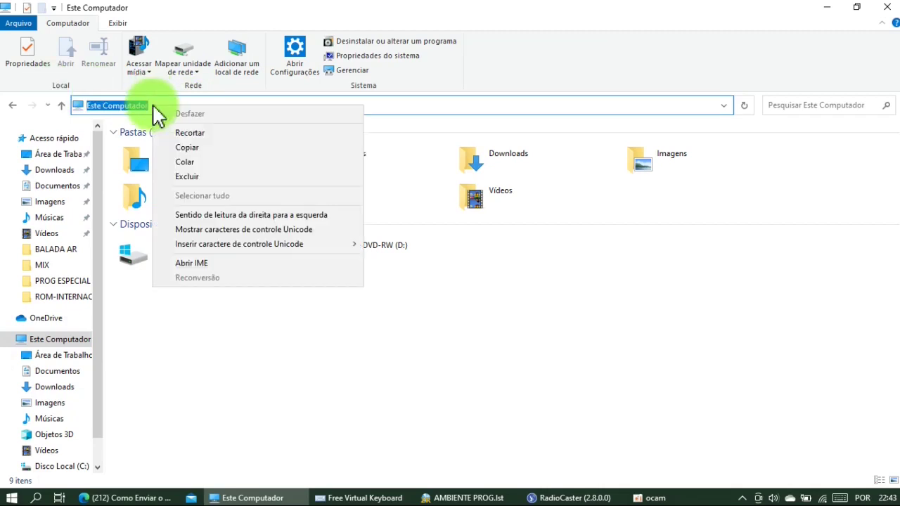
pyautogui.click(183, 159)
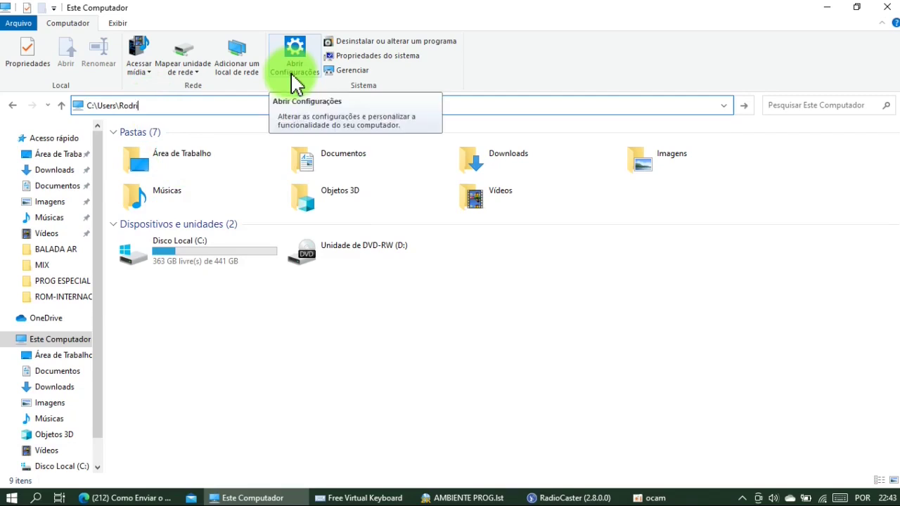
pyautogui.press('Return')
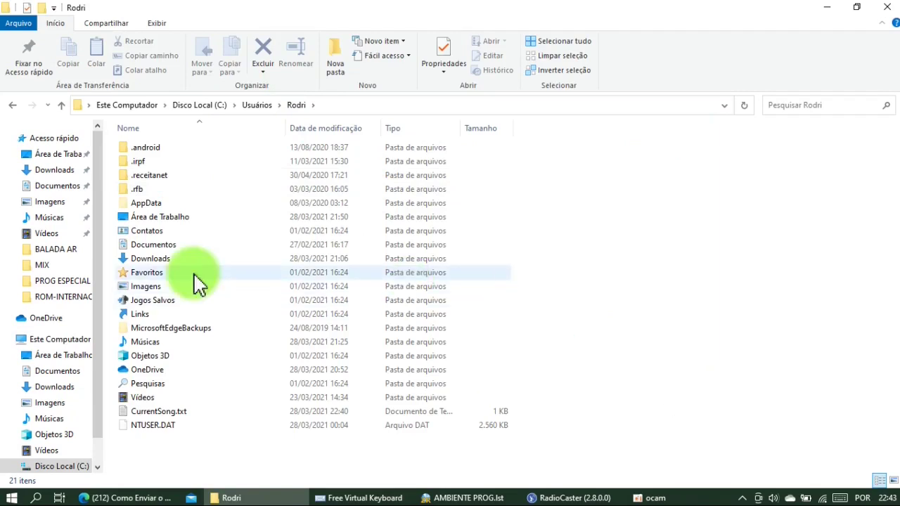
pyautogui.click(167, 413)
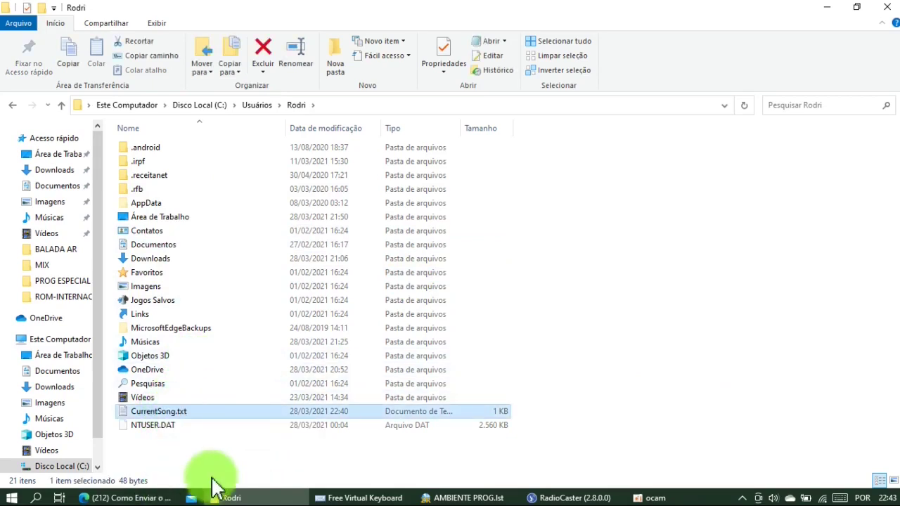
# Step: Switch to RadioCaster and open its settings
pyautogui.click(466, 500)
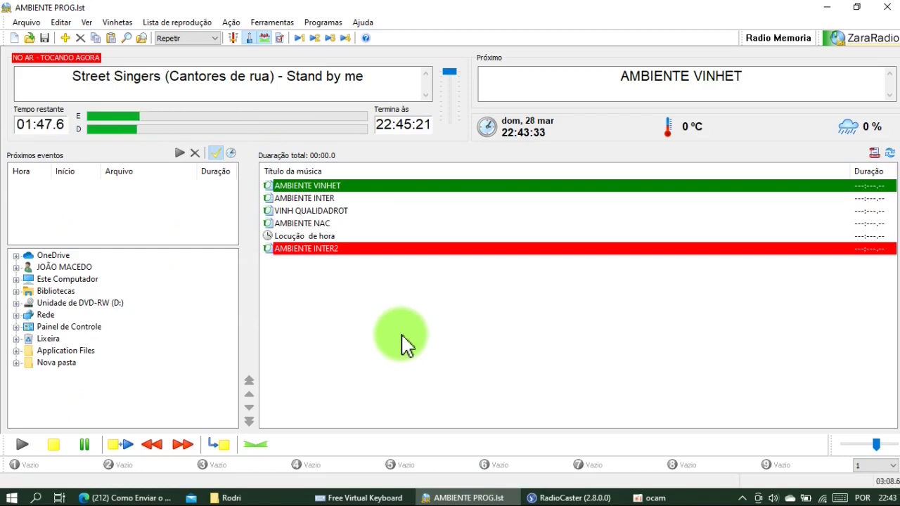
pyautogui.click(575, 498)
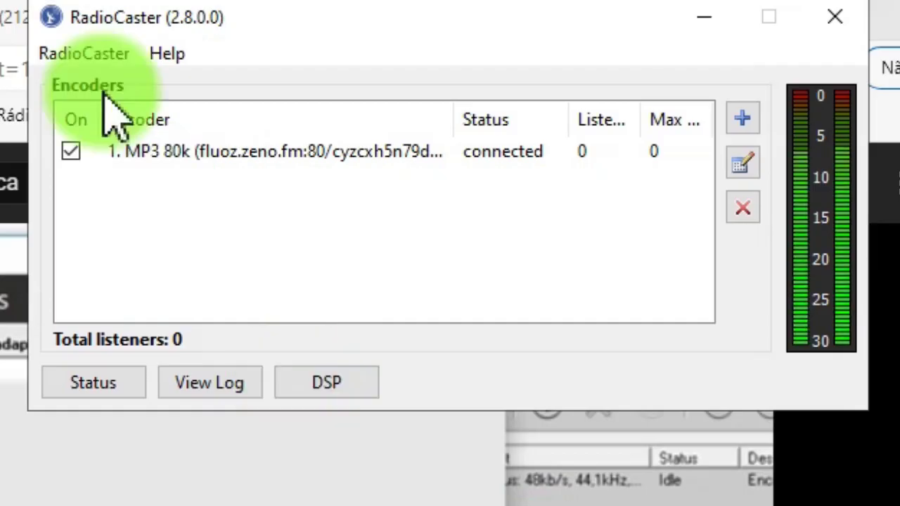
pyautogui.click(97, 56)
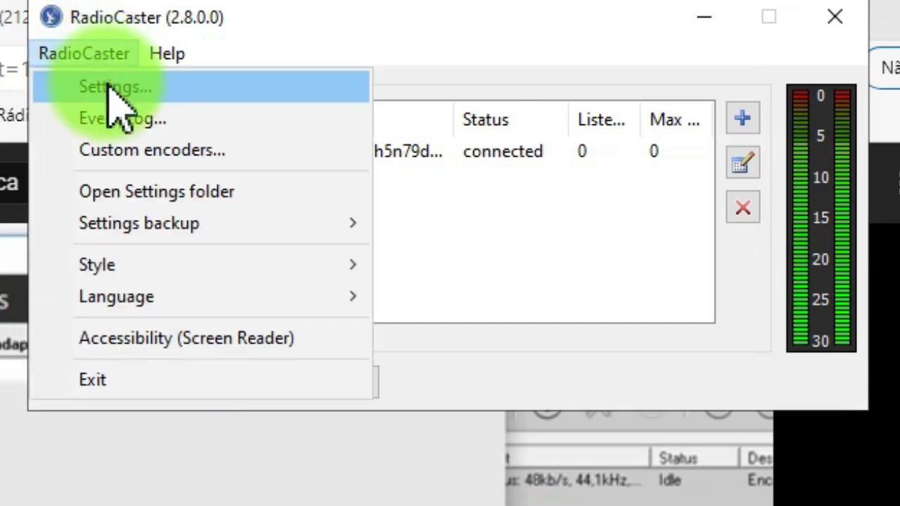
pyautogui.click(118, 91)
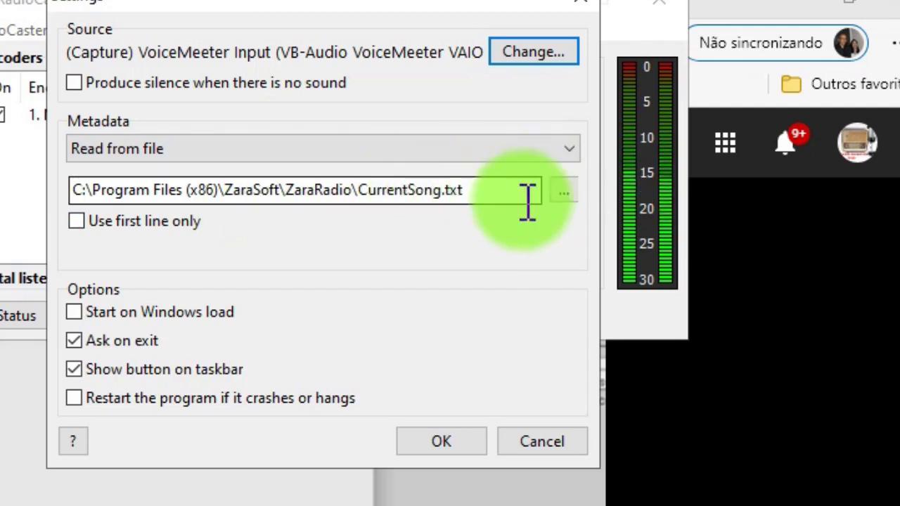
# Step: Browse for the metadata file and go to the copied output folder path, removing the duplicate drive prefix
pyautogui.click(563, 190)
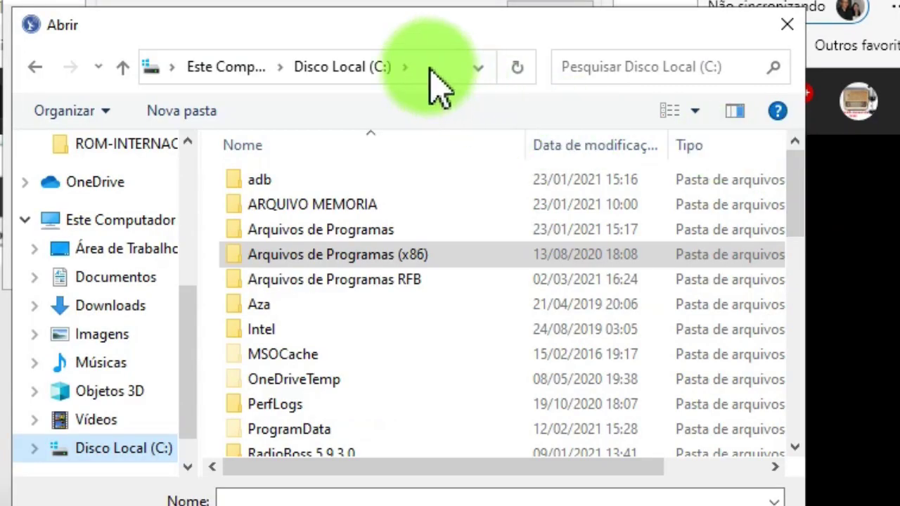
pyautogui.click(423, 66)
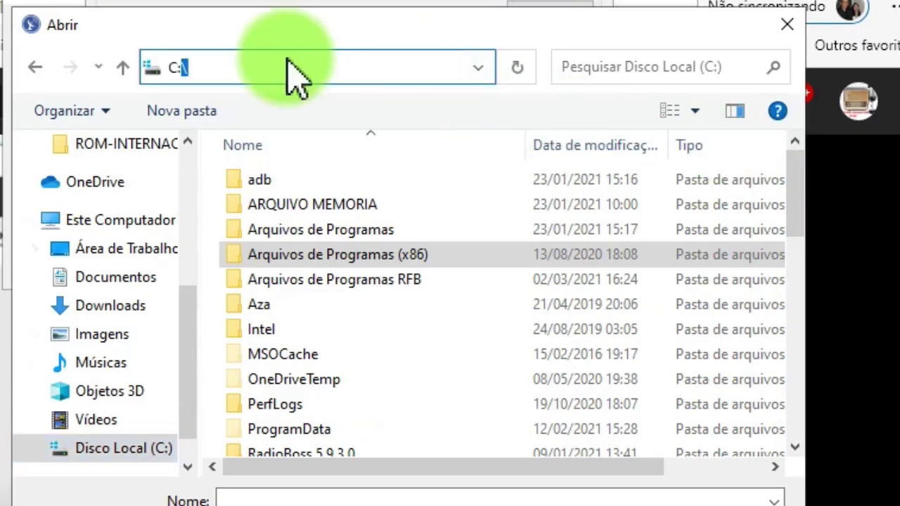
pyautogui.rightClick(251, 63)
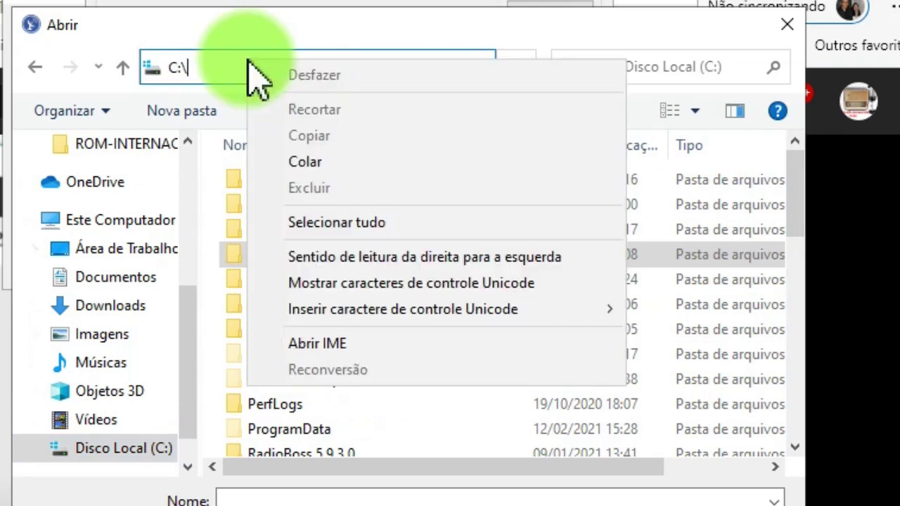
pyautogui.click(302, 163)
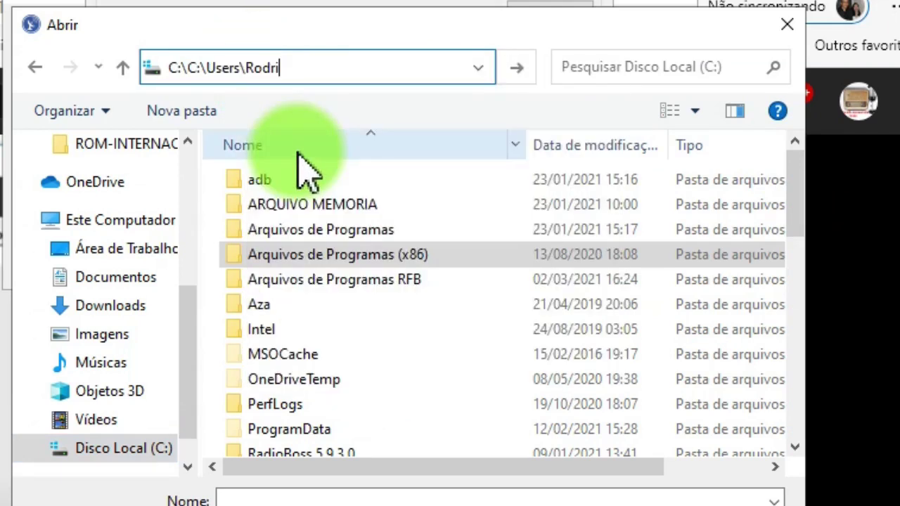
pyautogui.click(192, 68)
pyautogui.press('BackSpace')
pyautogui.press('BackSpace')
pyautogui.press('BackSpace')
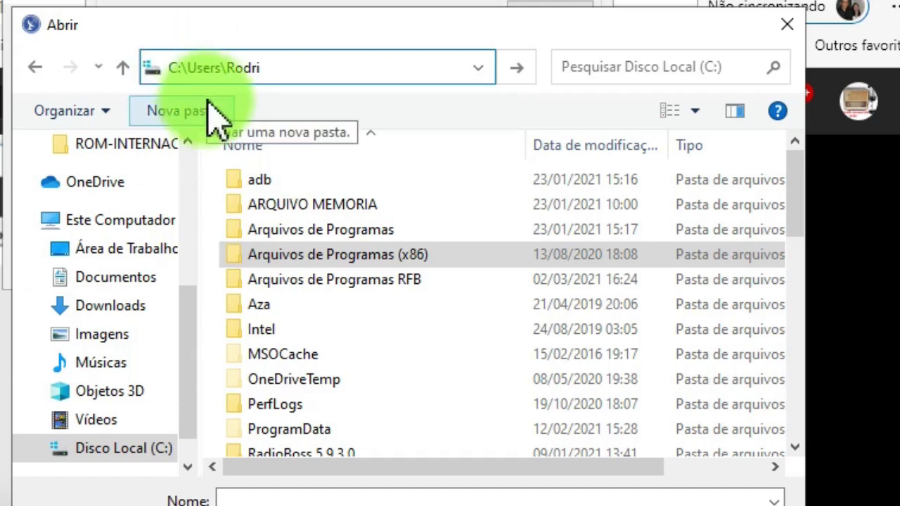
pyautogui.press('Return')
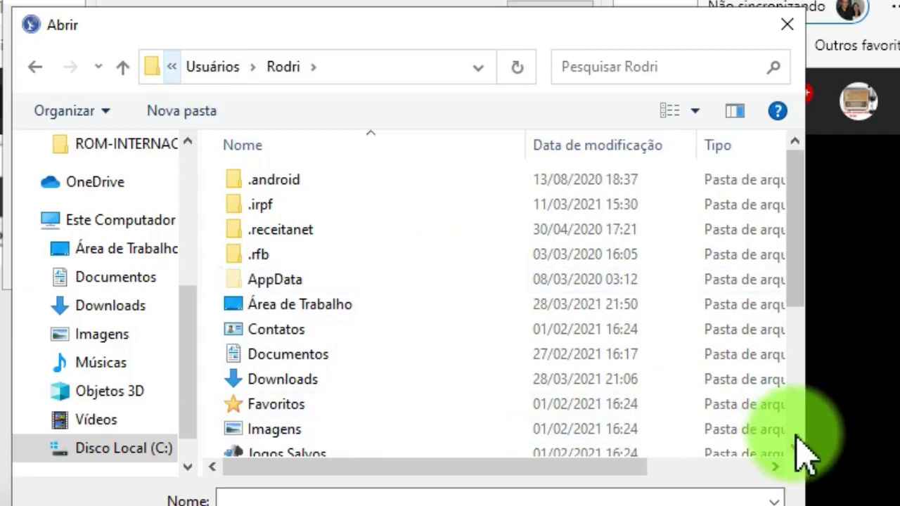
# Step: Choose CurrentSong.txt as the metadata source file, apply the settings and minimize RadioCaster
pyautogui.scroll(-3, 798, 441)
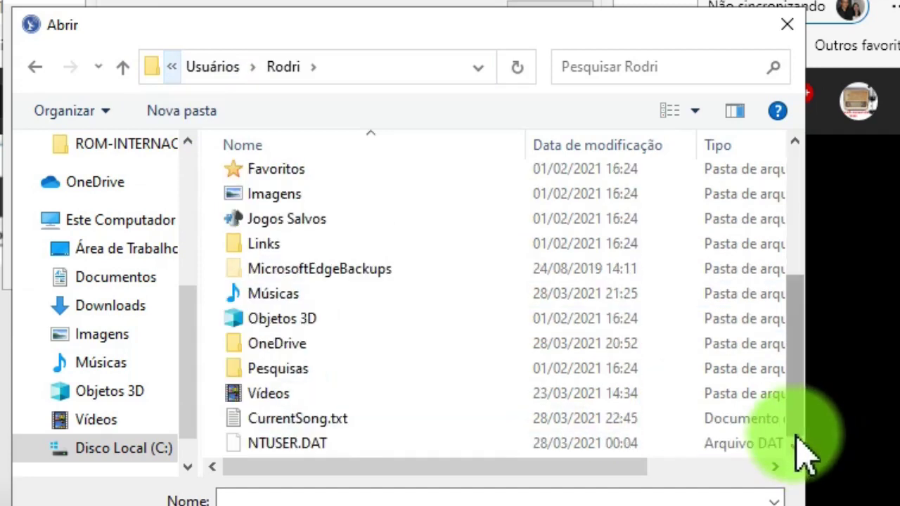
pyautogui.click(330, 420)
pyautogui.doubleClick(329, 420)
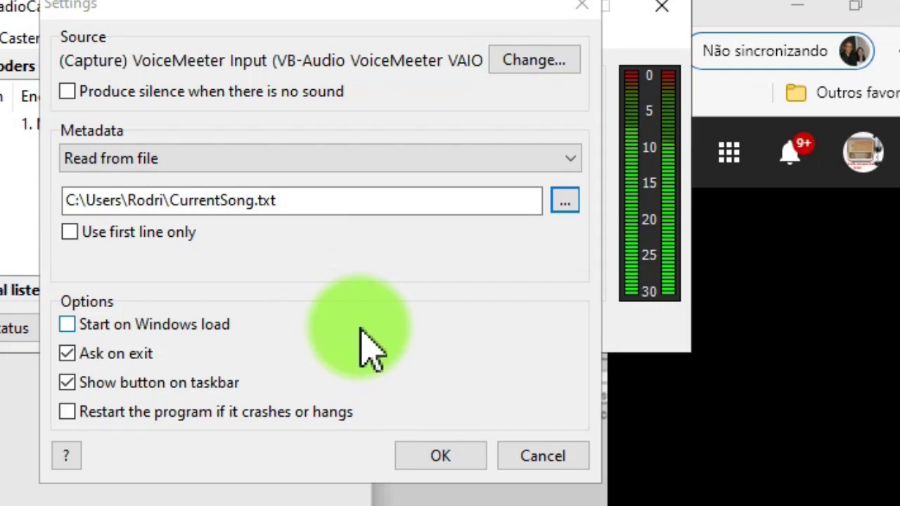
pyautogui.click(71, 237)
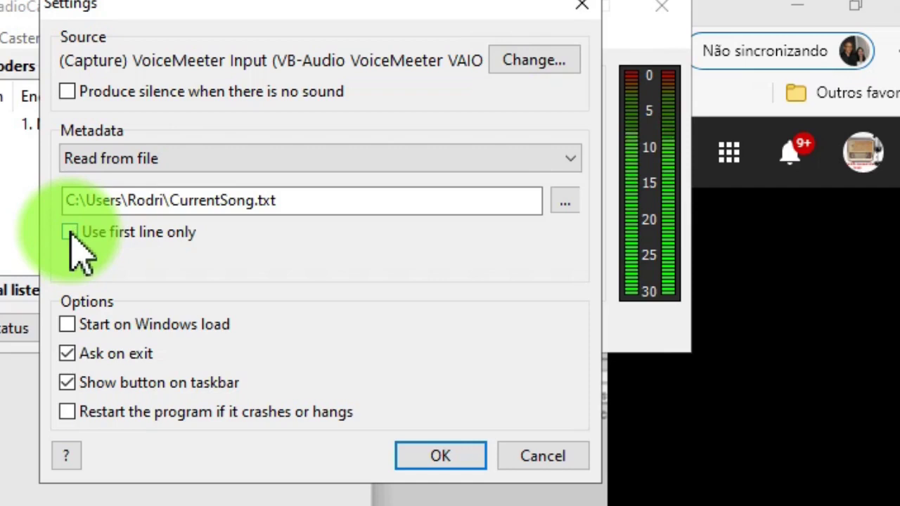
pyautogui.click(430, 456)
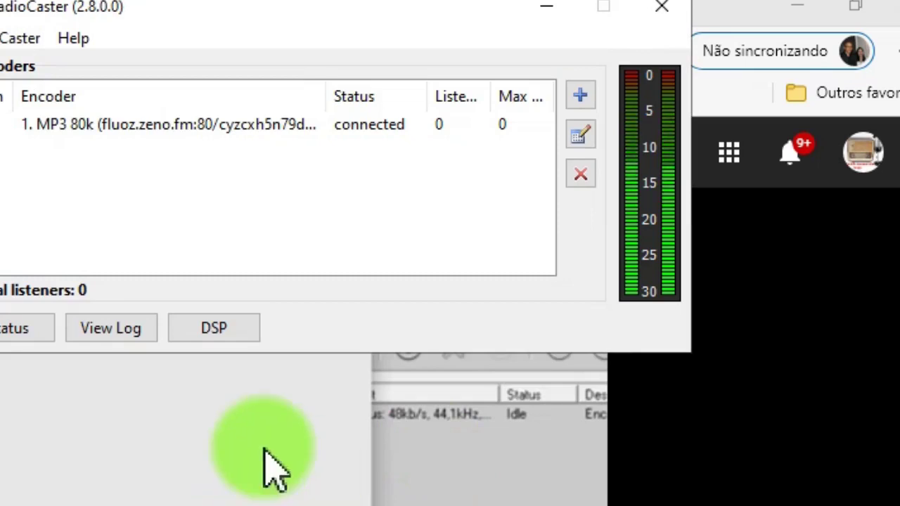
pyautogui.click(546, 8)
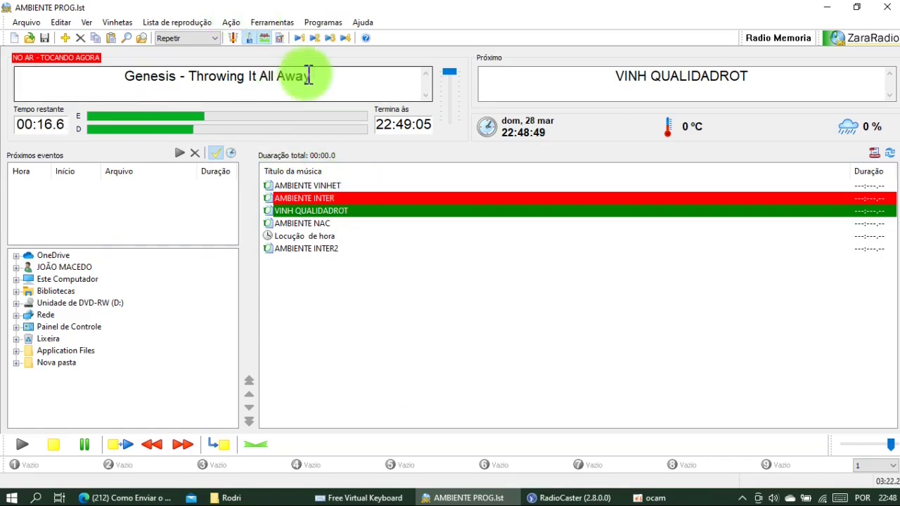
# Step: Switch to the browser and play Radio Memória on its Online Radio Box playlist page
pyautogui.click(160, 500)
pyautogui.click(251, 14)
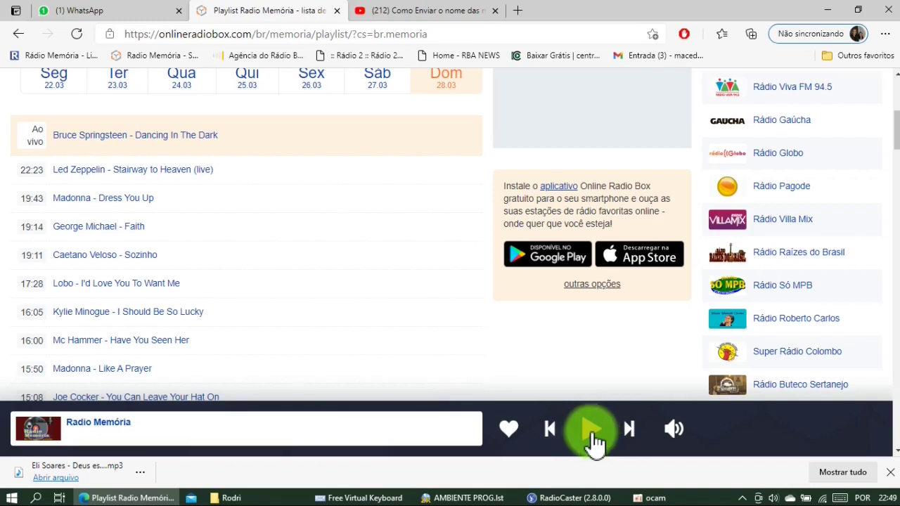
pyautogui.click(594, 440)
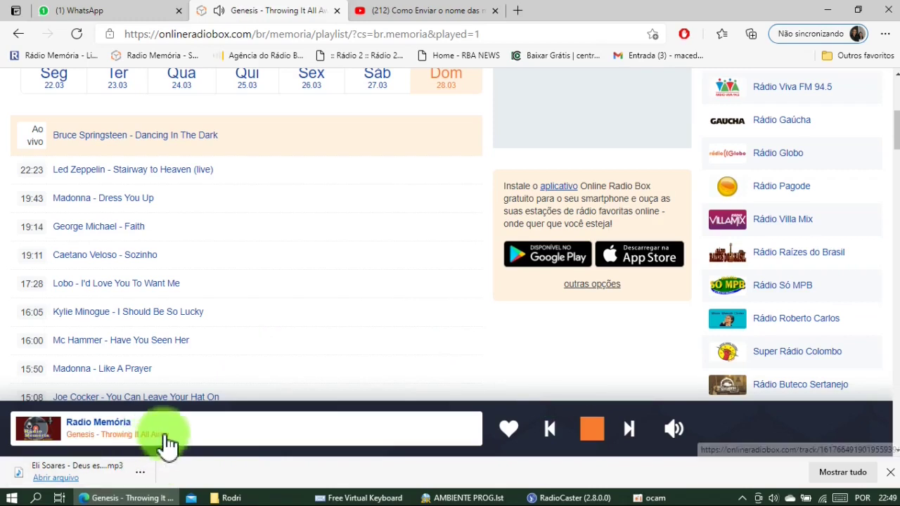
# Step: Check the song now playing in ZaraRadio against the Online Radio Box player and restart the web stream
pyautogui.click(440, 500)
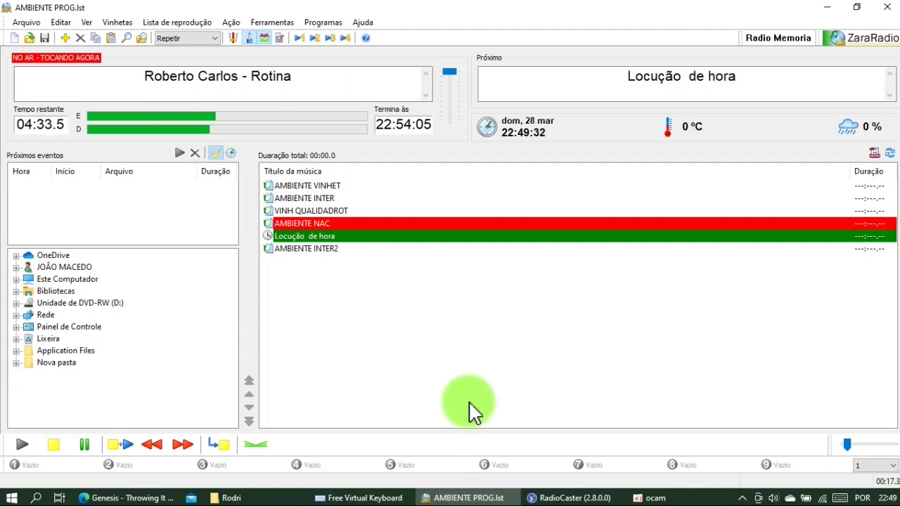
pyautogui.click(161, 498)
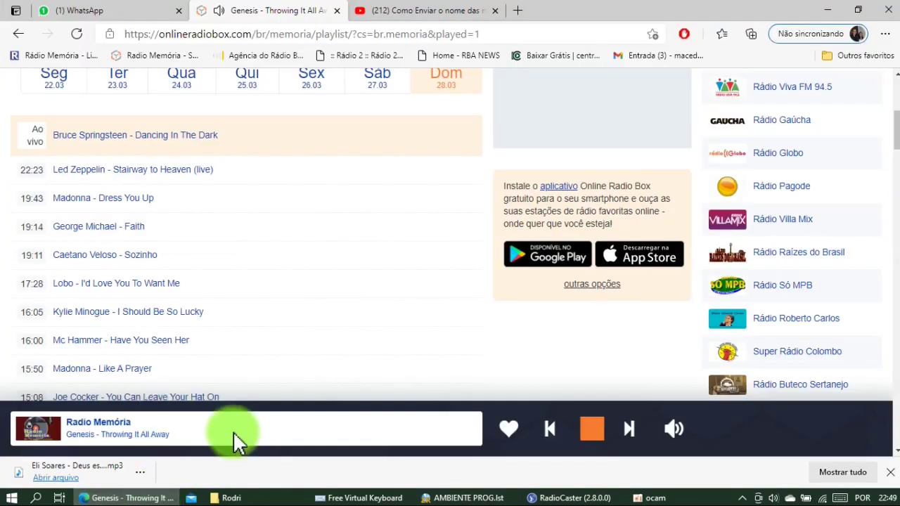
pyautogui.click(595, 430)
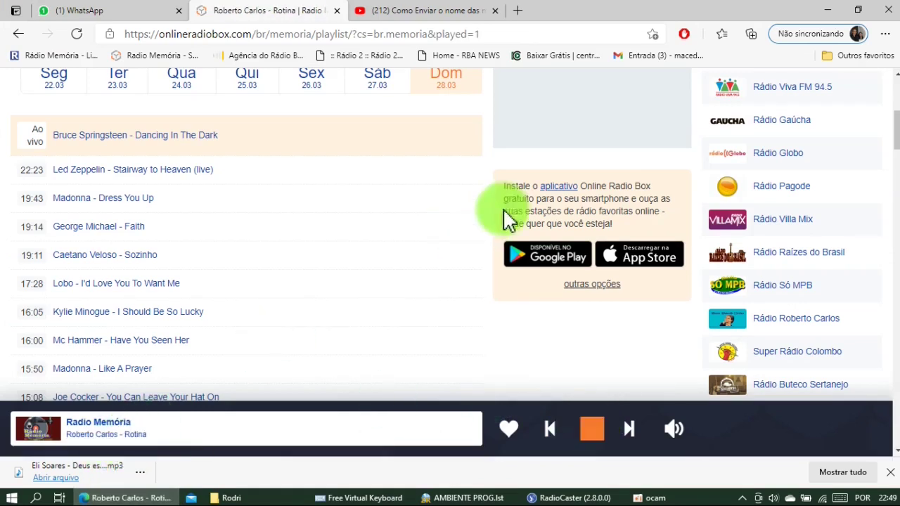
# Step: View Radio Memória's playlist for Saturday 27.03, return to Sunday 28.03 and check the live song and recent tracks
pyautogui.click(396, 81)
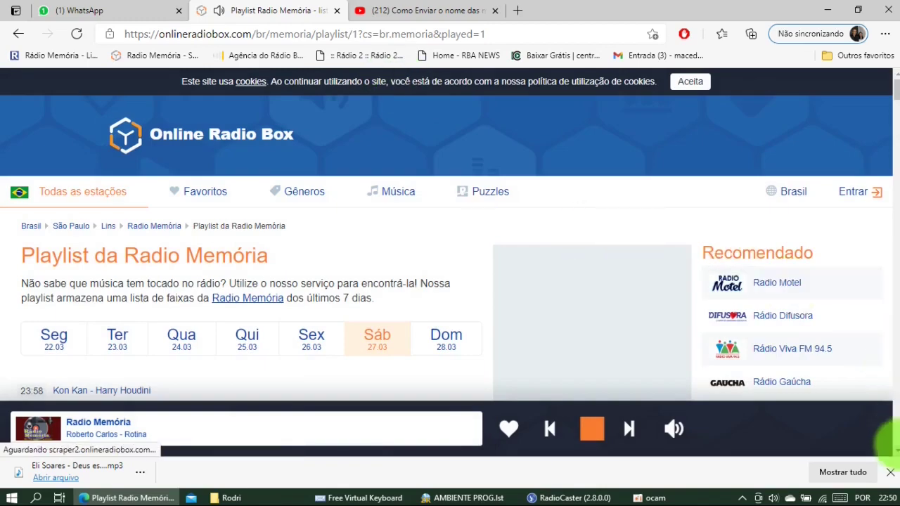
pyautogui.scroll(-3, 892, 445)
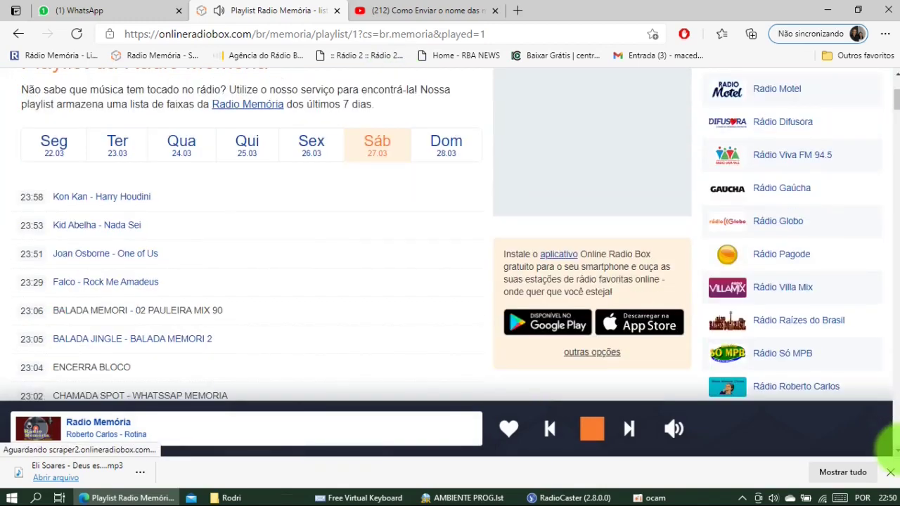
pyautogui.click(438, 149)
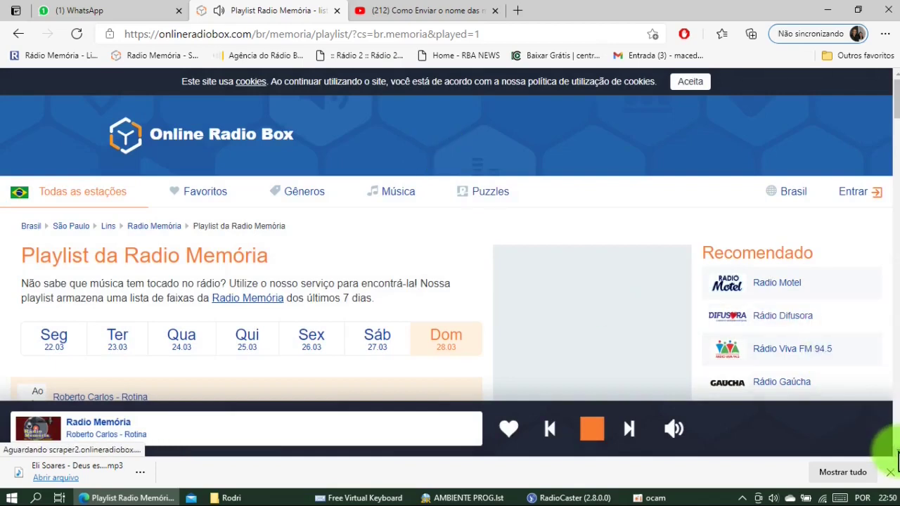
pyautogui.scroll(-3, 896, 453)
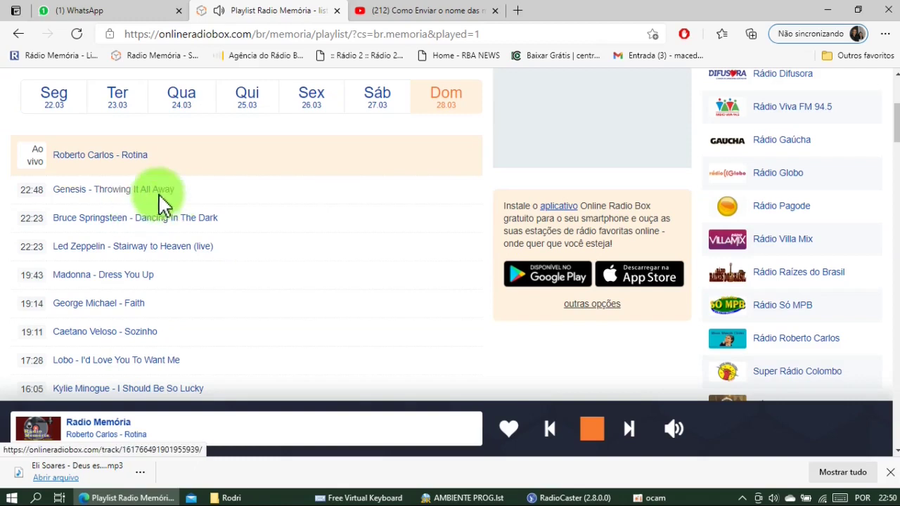
pyautogui.click(134, 167)
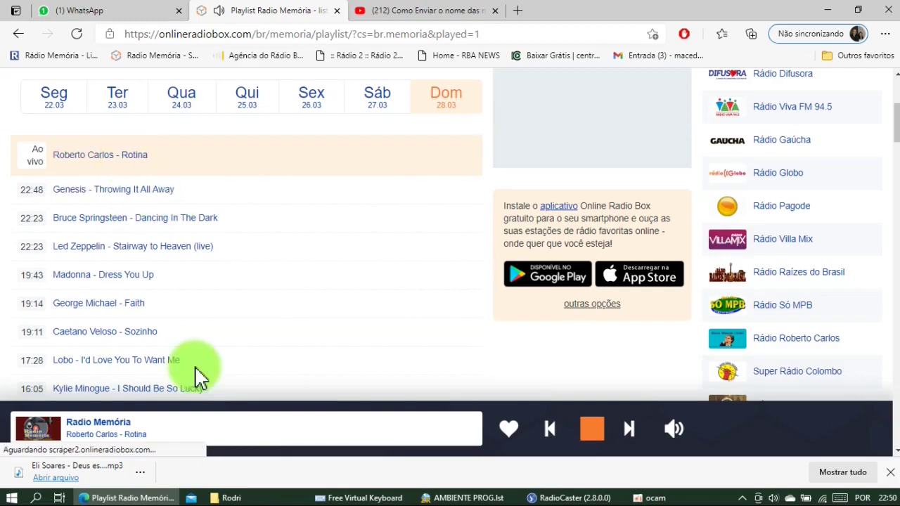
# Step: Switch to ZaraRadio, bring up RadioCaster and minimize all the other windows behind it
pyautogui.click(151, 501)
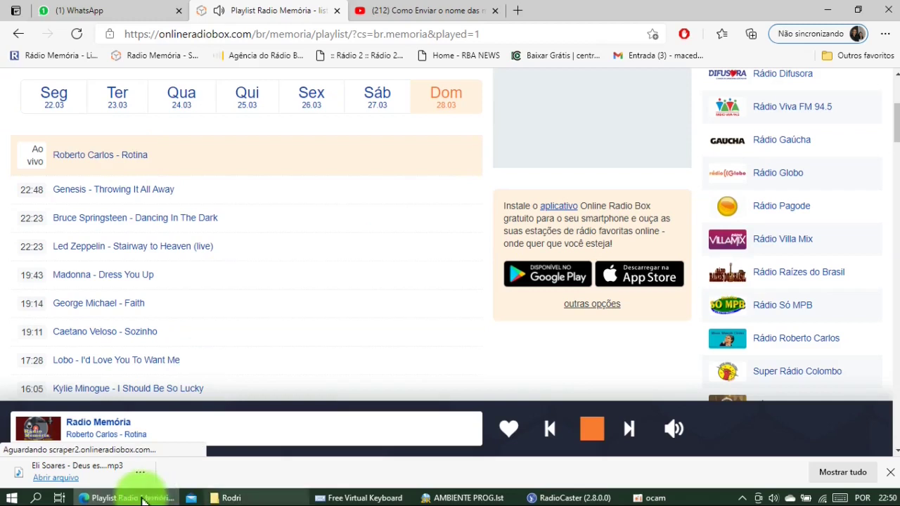
pyautogui.click(448, 502)
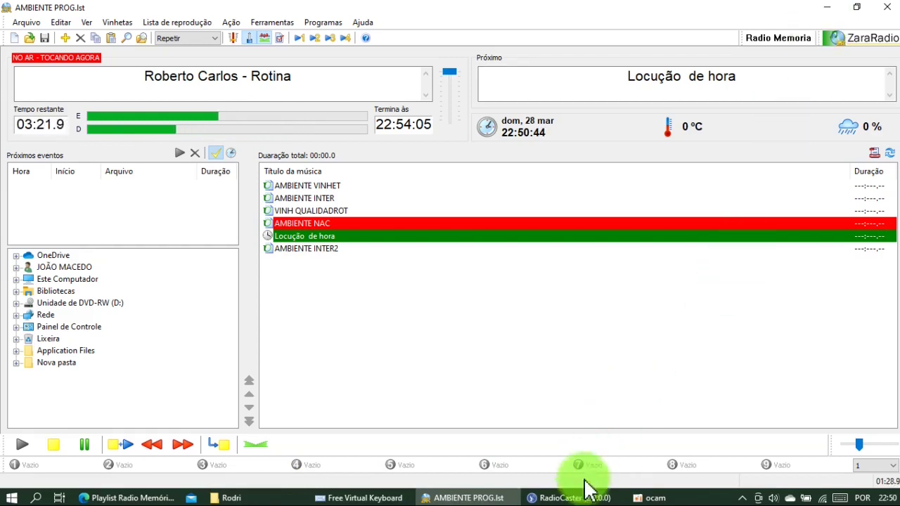
pyautogui.click(569, 496)
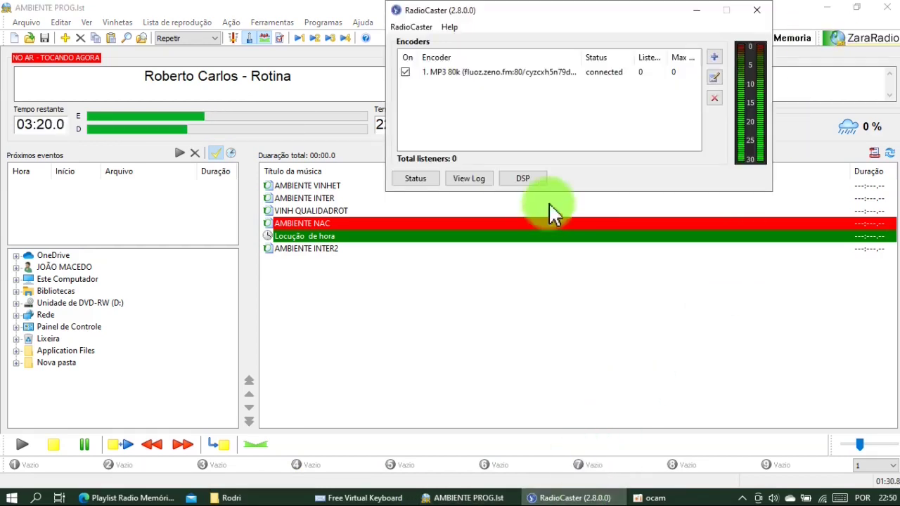
pyautogui.click(827, 8)
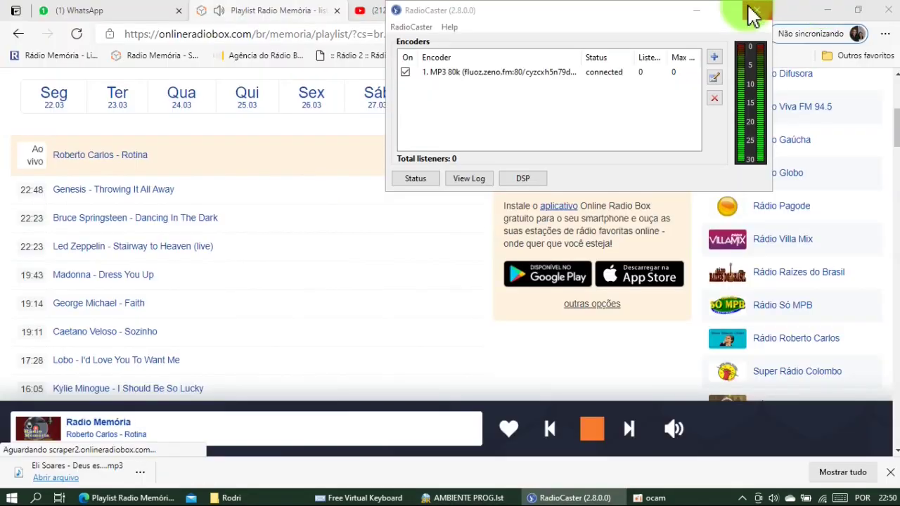
pyautogui.click(830, 13)
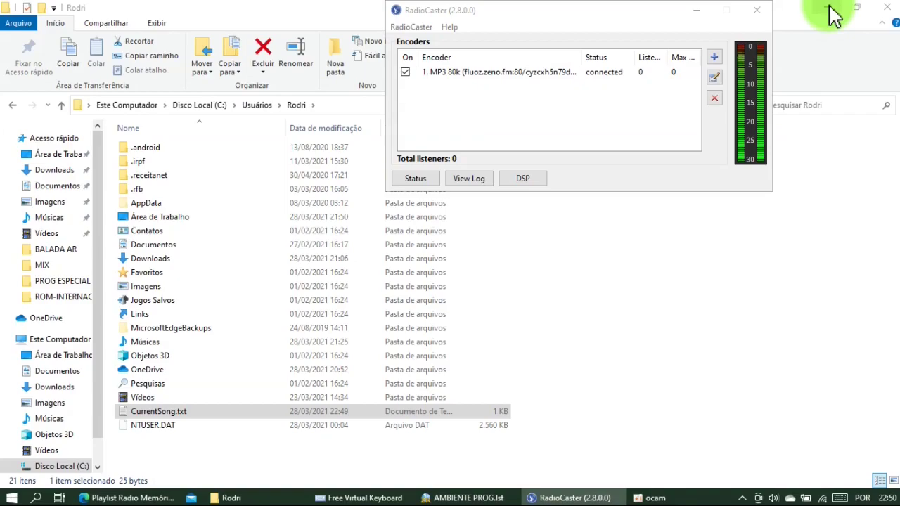
pyautogui.click(825, 15)
pyautogui.click(824, 14)
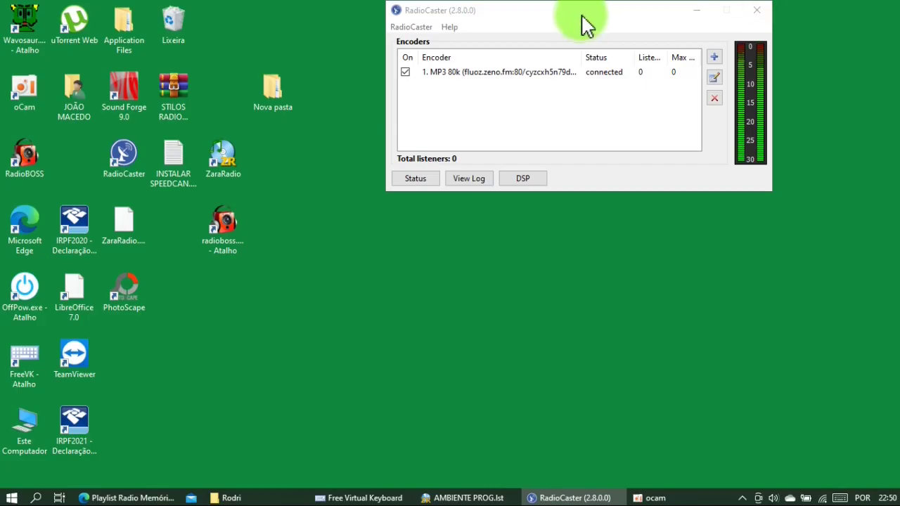
# Step: Review the metadata file source in RadioCaster's settings, close them with OK, minimize RadioCaster and return to ZaraRadio
pyautogui.click(407, 28)
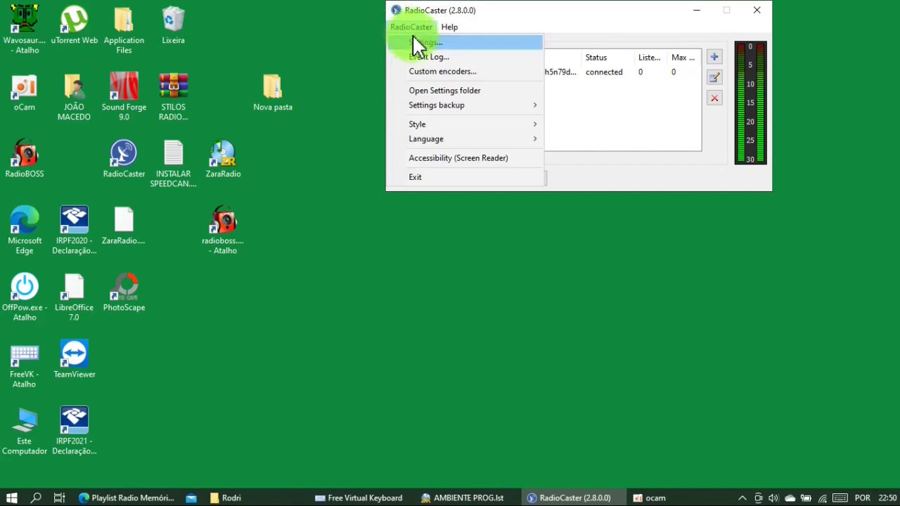
pyautogui.click(425, 46)
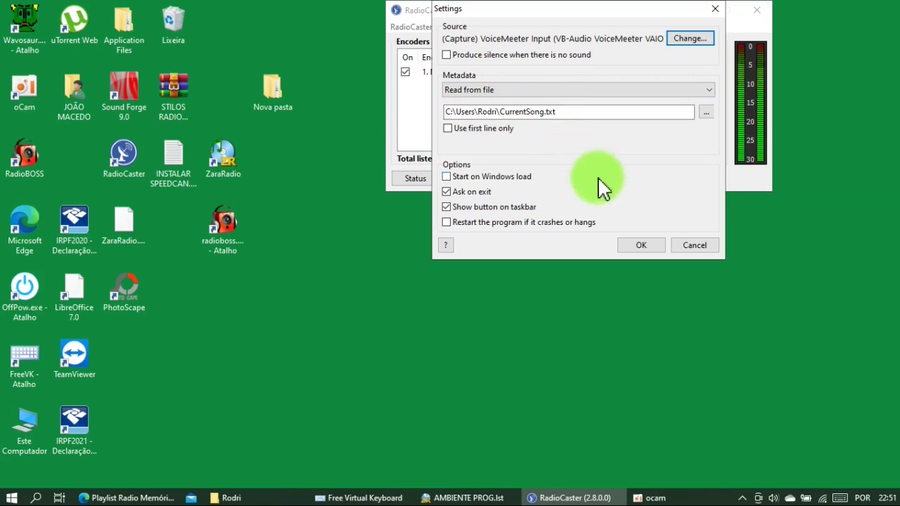
pyautogui.click(638, 245)
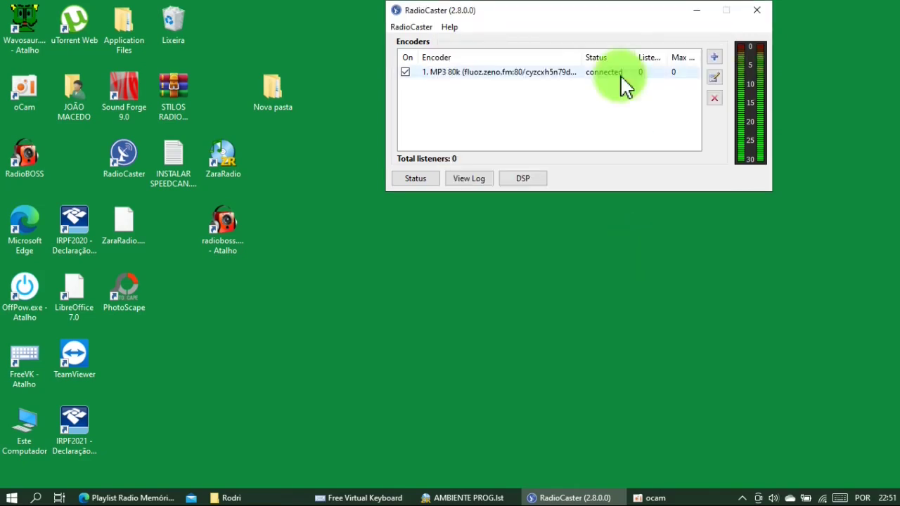
pyautogui.click(695, 13)
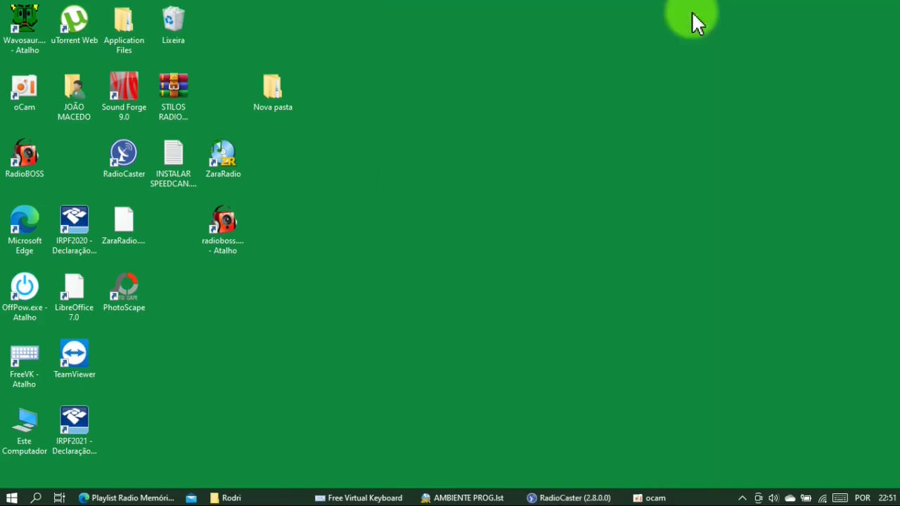
pyautogui.click(469, 498)
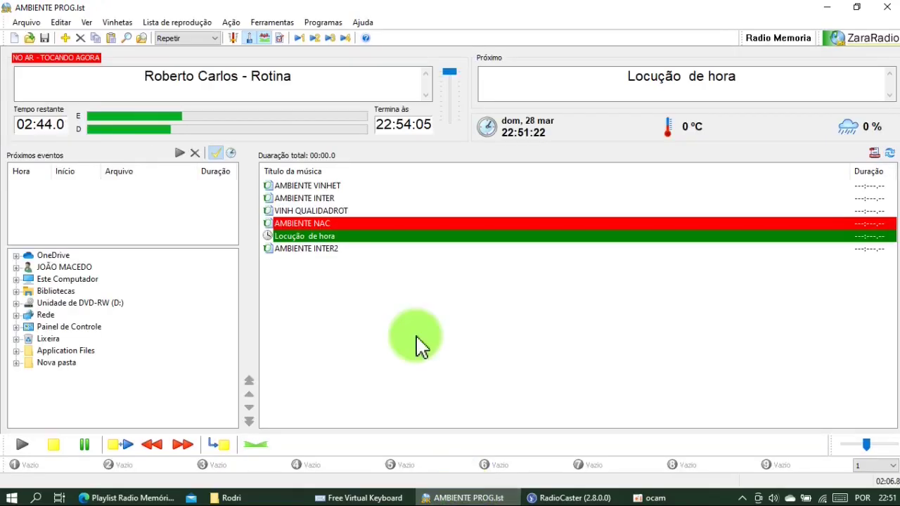